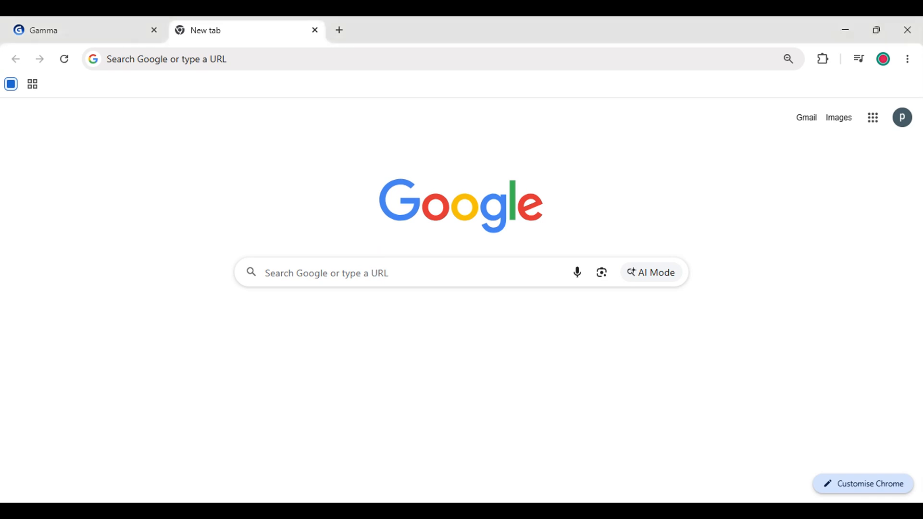
Open the "Mejora tu forma de estudiar on AI" document in Gamma and look through its three cards.
left_click(103, 25)
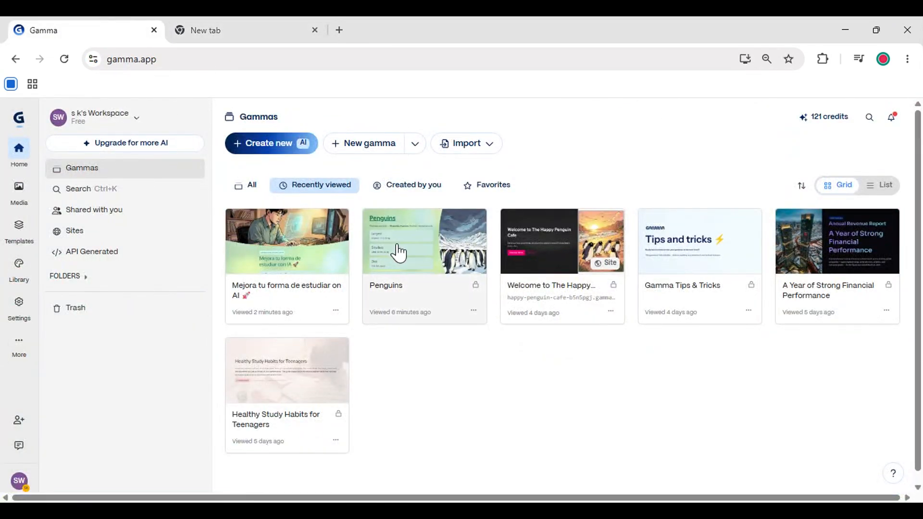
left_click(306, 264)
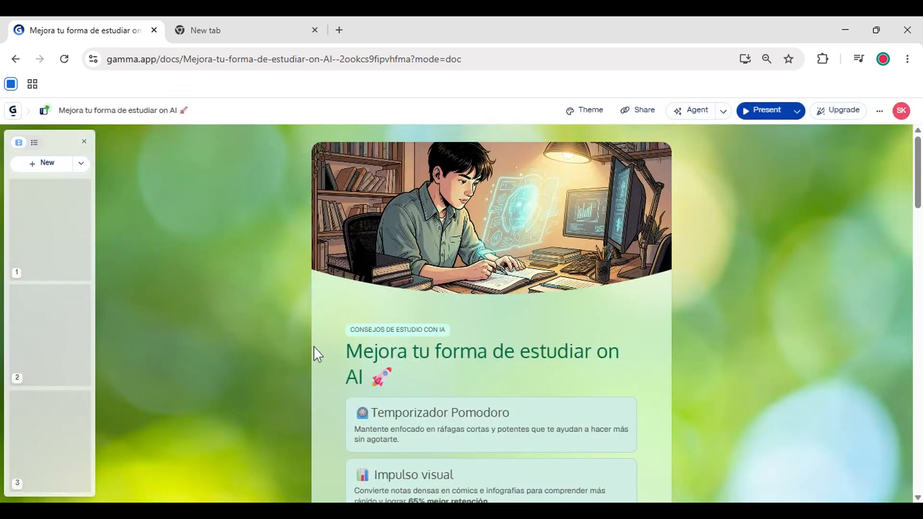
scroll(385, 232, "down", 3)
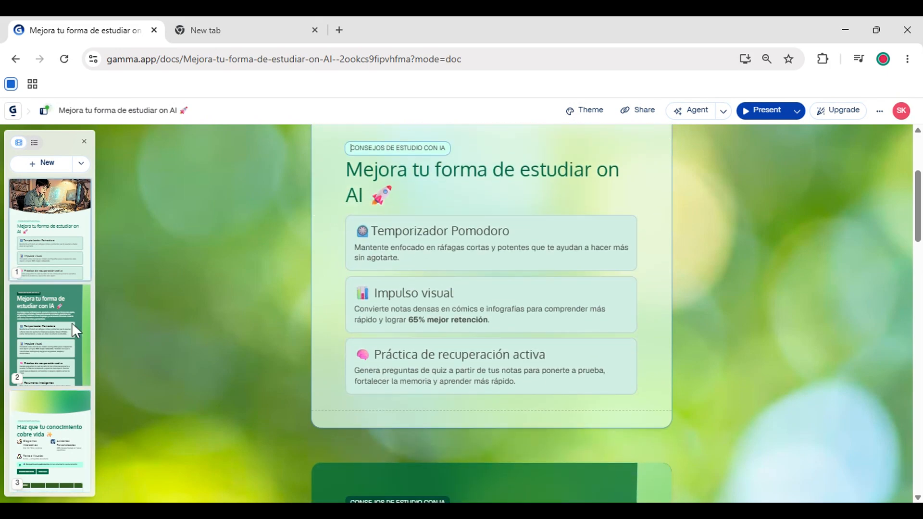
left_click(63, 423)
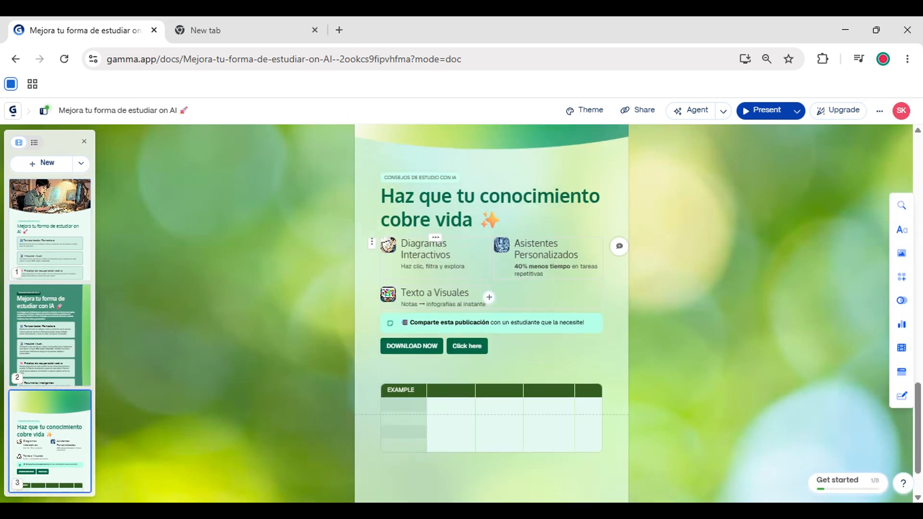
scroll(449, 385, "up", 6)
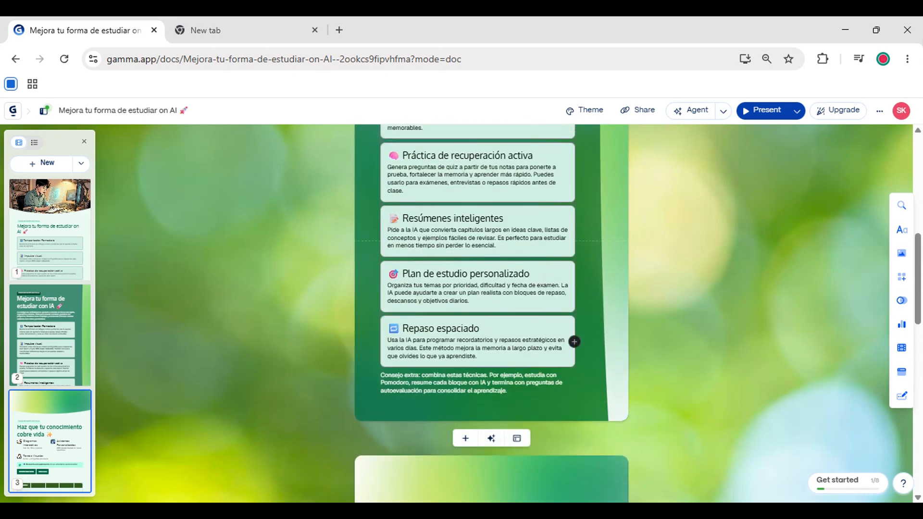
scroll(400, 372, "up", 10)
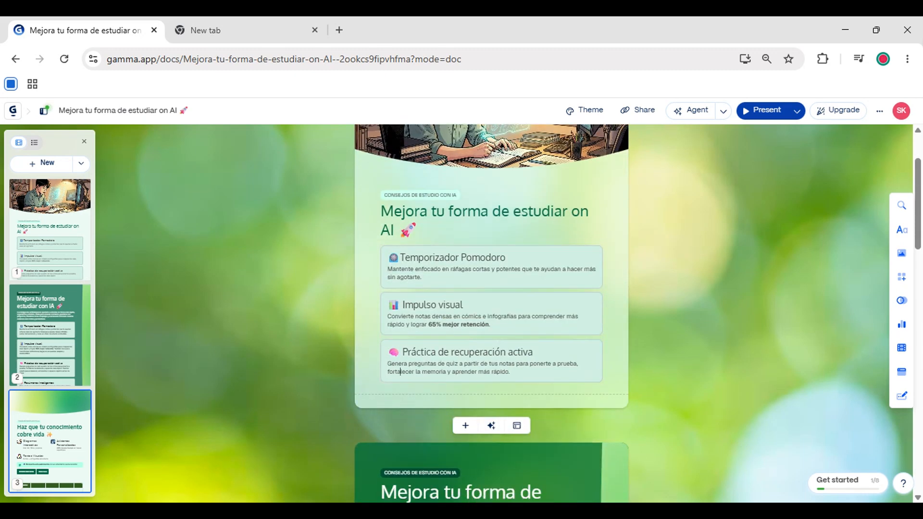
Insert a column chart on the first card, below the "Práctica de recuperación activa" box.
left_click(399, 388)
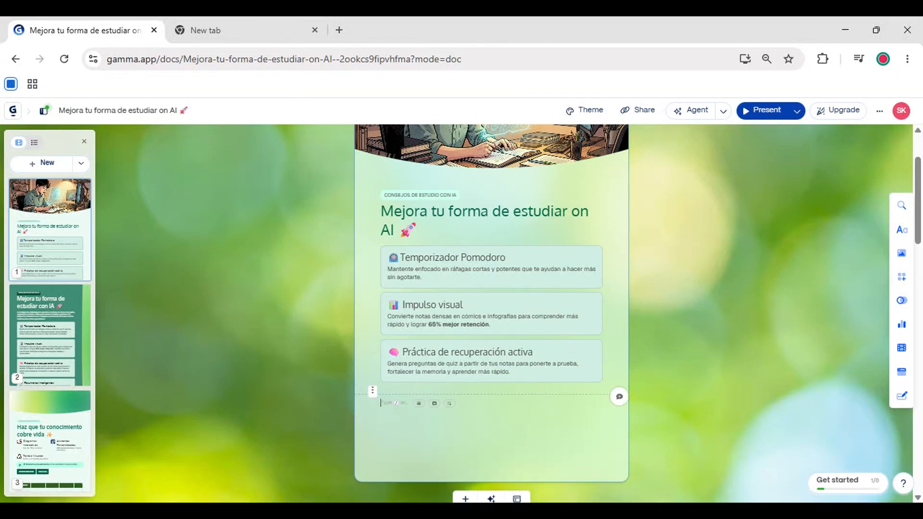
scroll(438, 428, "up", 5)
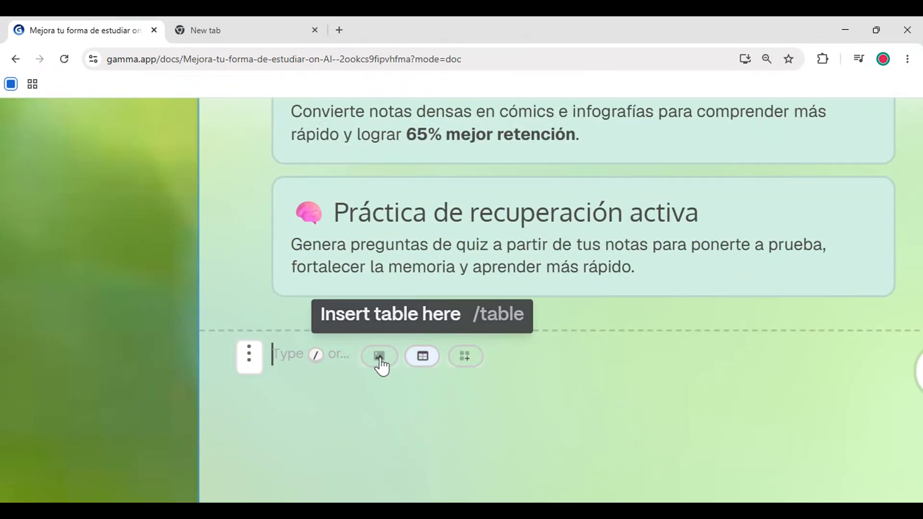
scroll(433, 370, "down", 5)
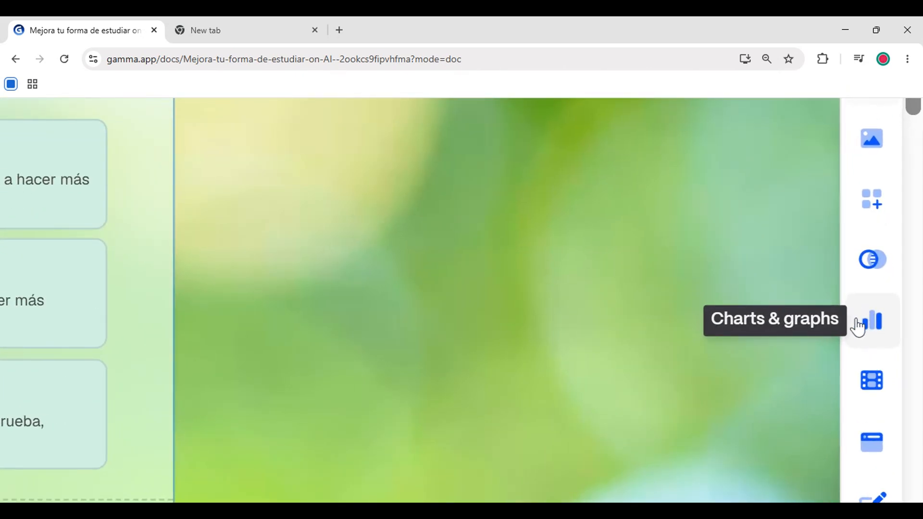
left_click(875, 331)
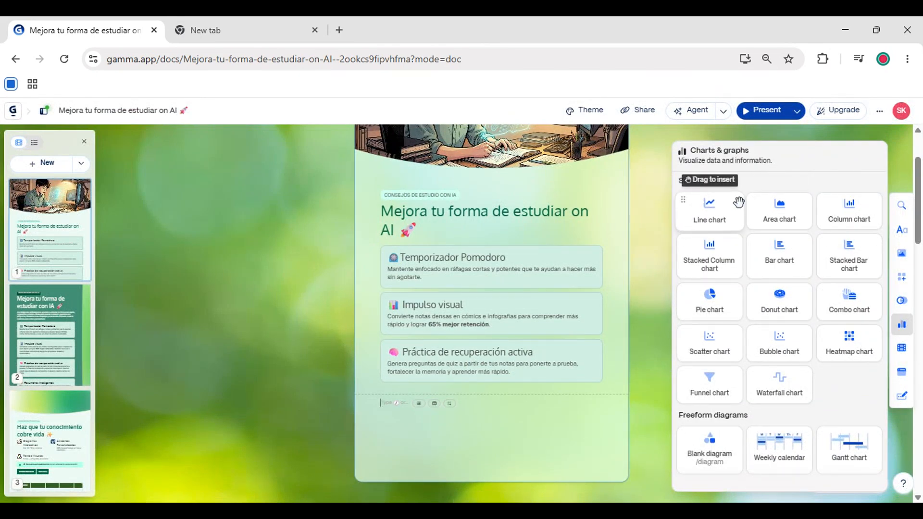
left_click_drag(680, 179, 730, 183)
left_click(731, 183)
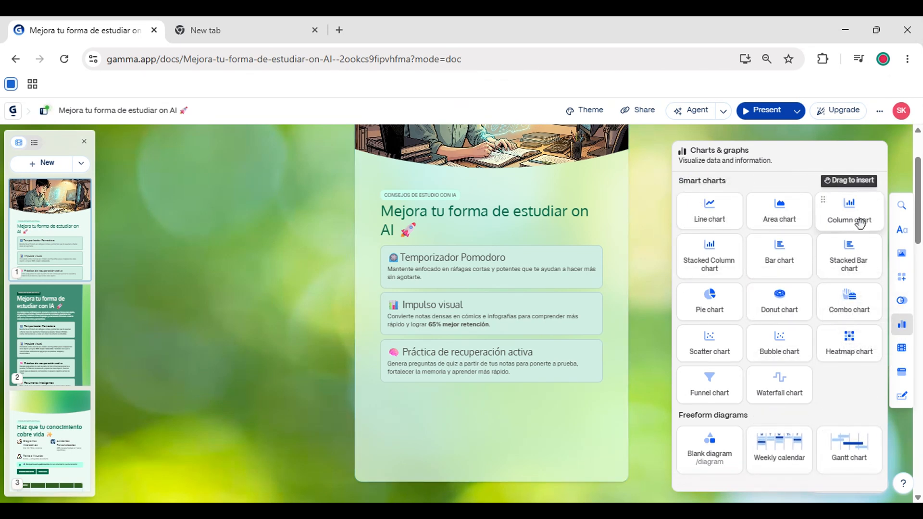
left_click_drag(848, 219, 490, 422)
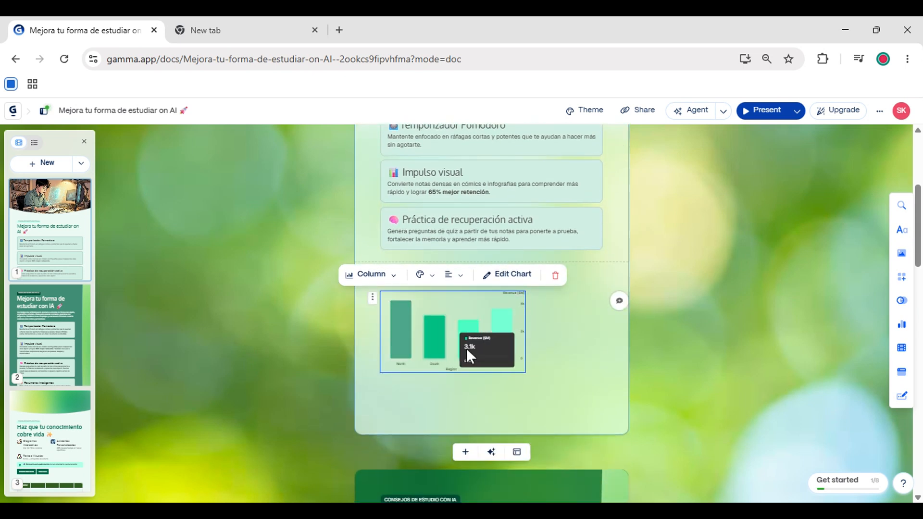
Check the column chart's colour palettes without changing them, and centre the chart on the card.
scroll(518, 347, "up", 5)
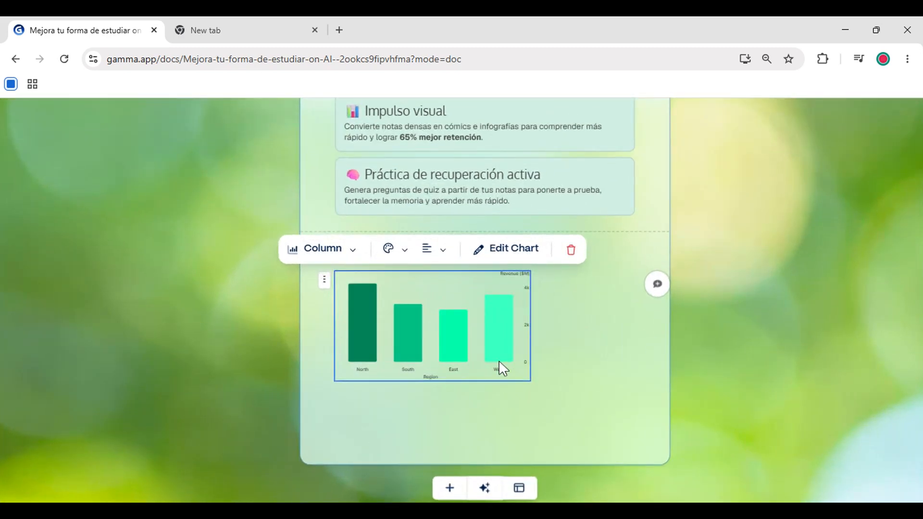
scroll(497, 353, "down", 5)
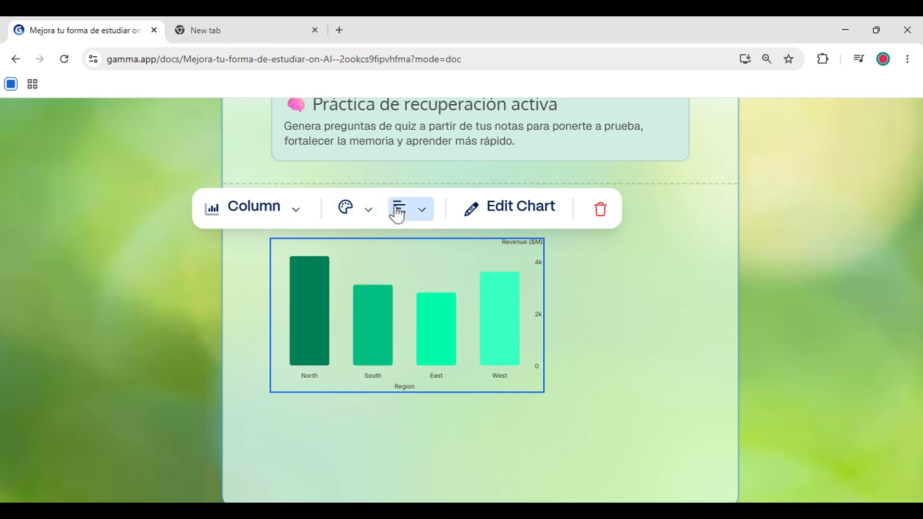
left_click(363, 215)
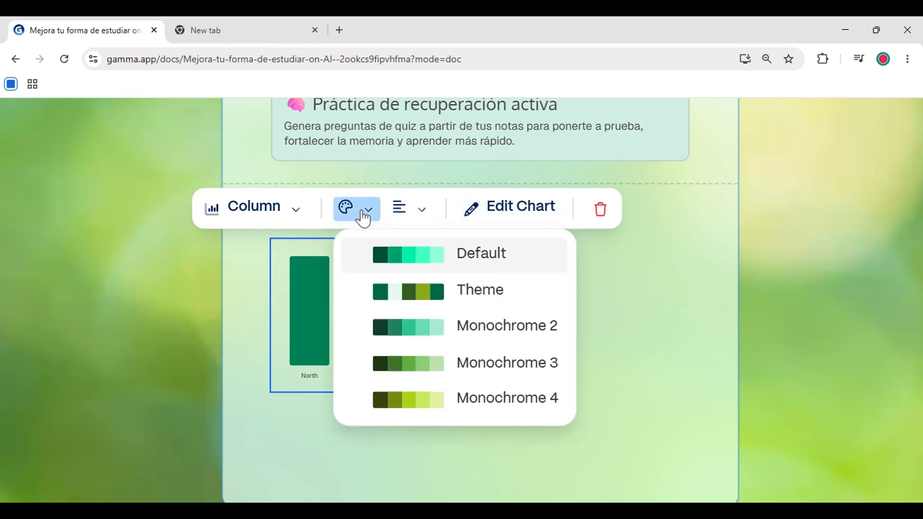
left_click(408, 217)
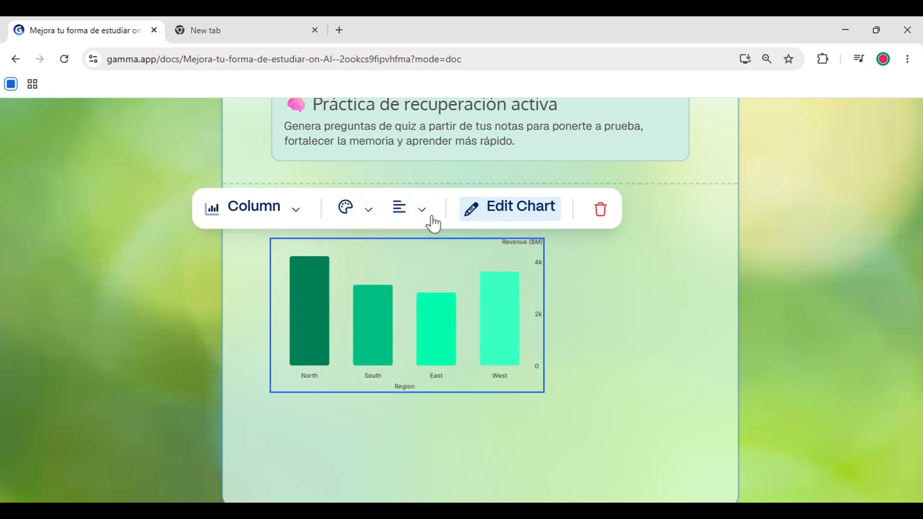
left_click(419, 223)
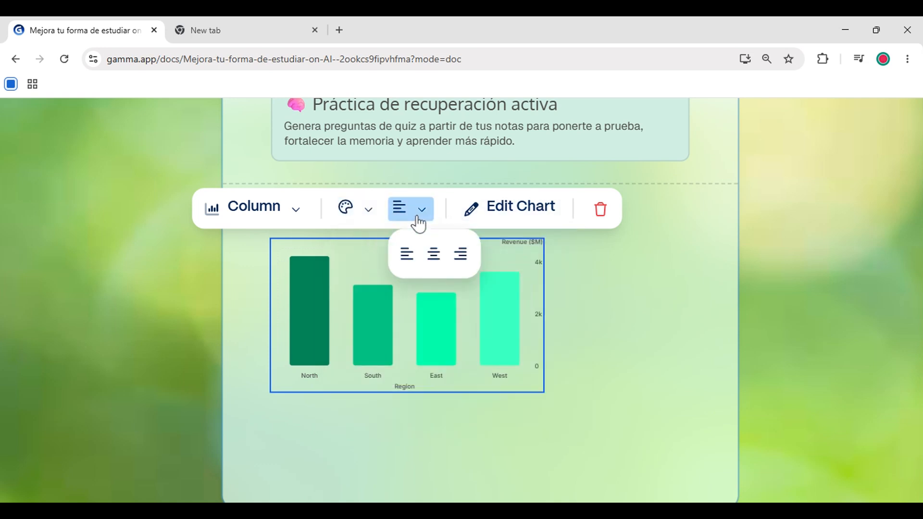
left_click(433, 255)
Open the column chart for editing and go through the Region column of its data down to West.
left_click(587, 207)
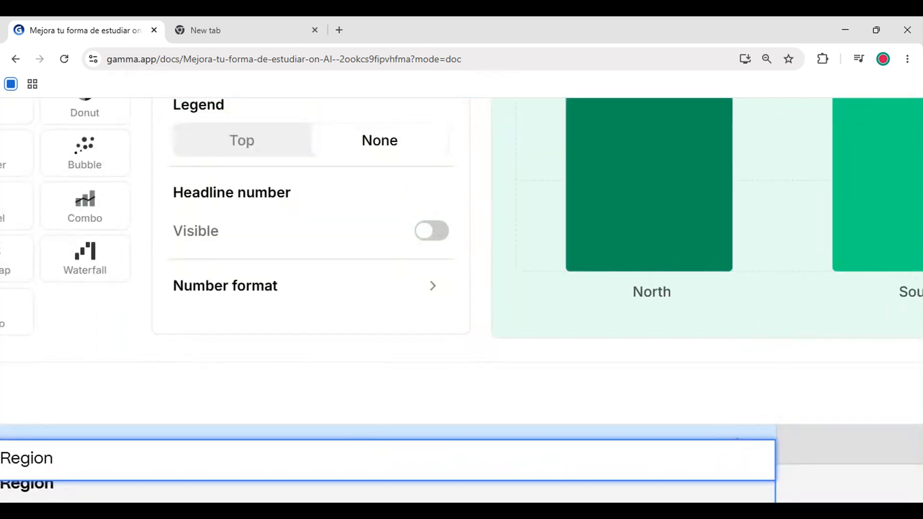
key("Return")
key("Return")
key("Return")
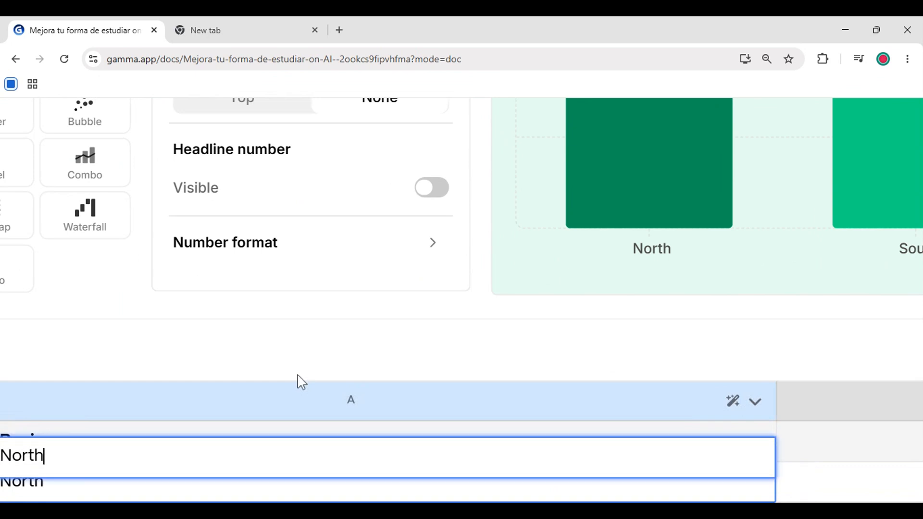
key("Return")
key("Return")
key("Return")
key("Return")
key("Return")
key("Return")
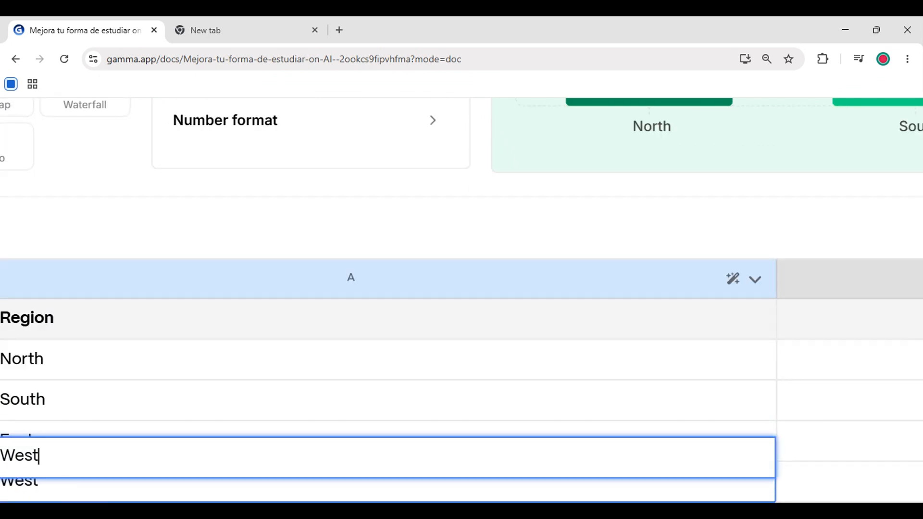
scroll(322, 259, "up", 3)
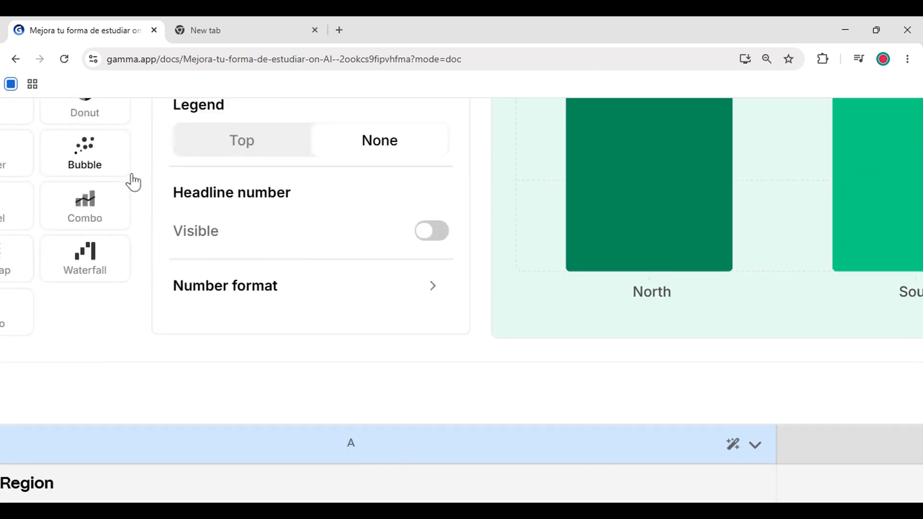
Set the North region's Revenue ($M) value to 4,000 and add an empty row at the end of the data.
mouse_move(529, 212)
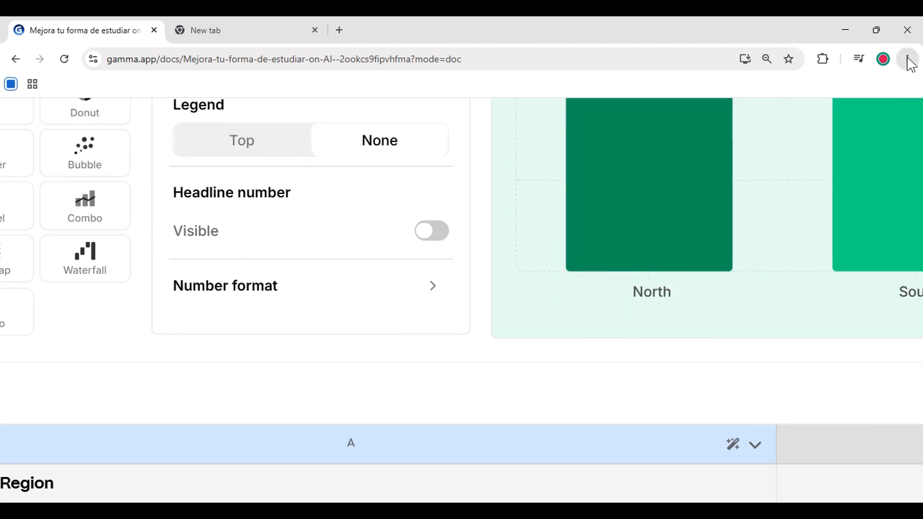
key("ctrl+minus")
key("ctrl+minus")
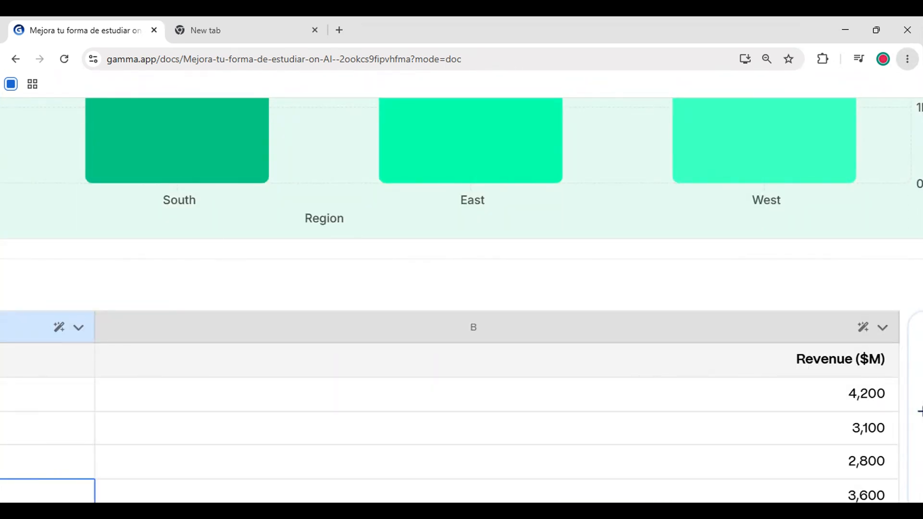
key("ctrl+minus")
key("ctrl+minus")
key("ctrl+minus")
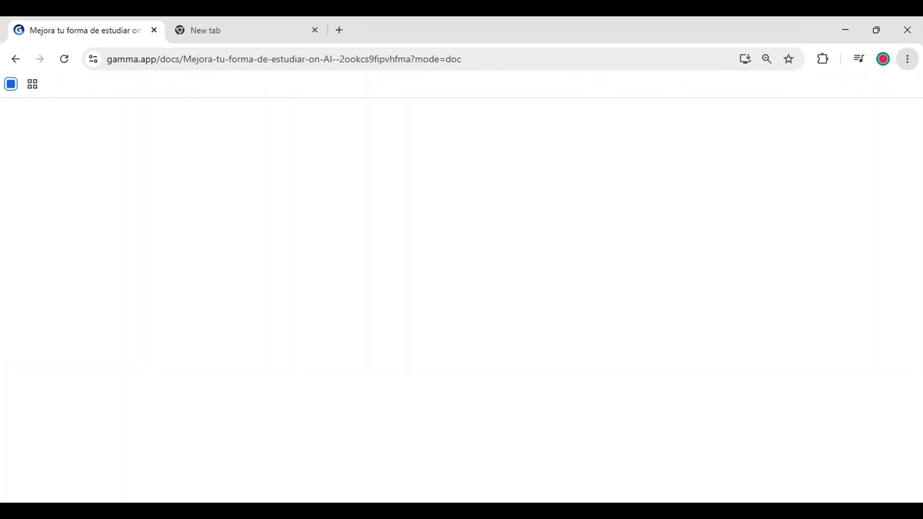
key("ctrl+plus")
key("ctrl+plus")
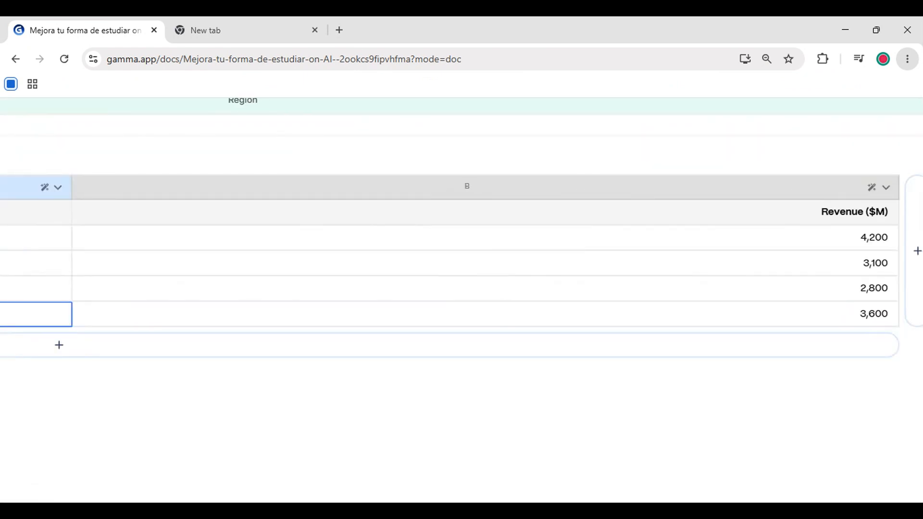
left_click(294, 245)
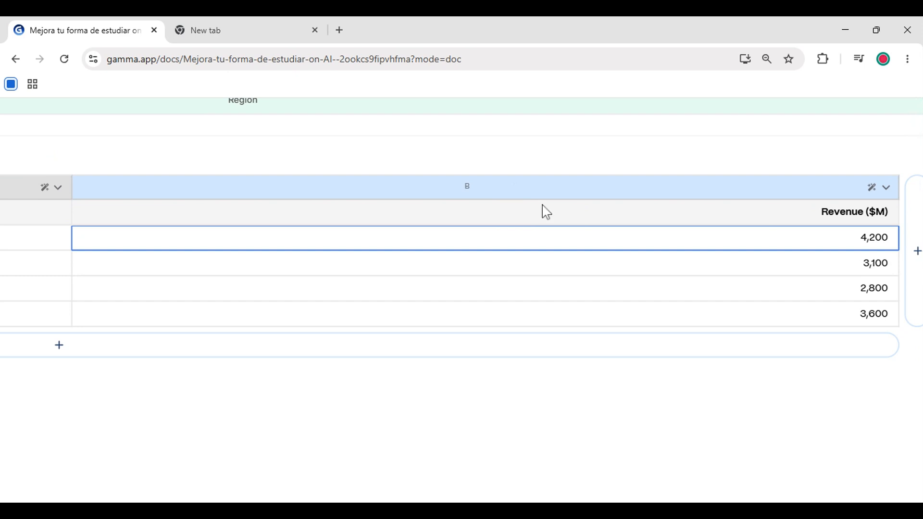
left_click(888, 241)
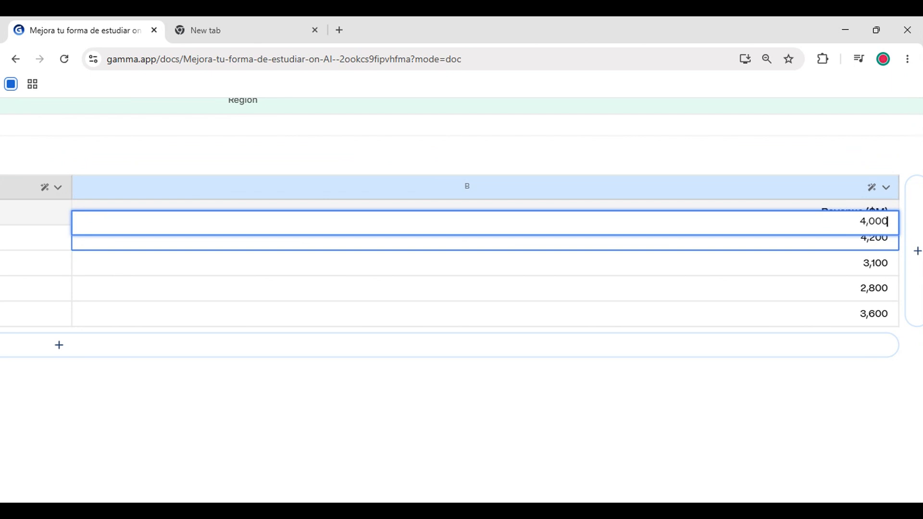
left_click(635, 327)
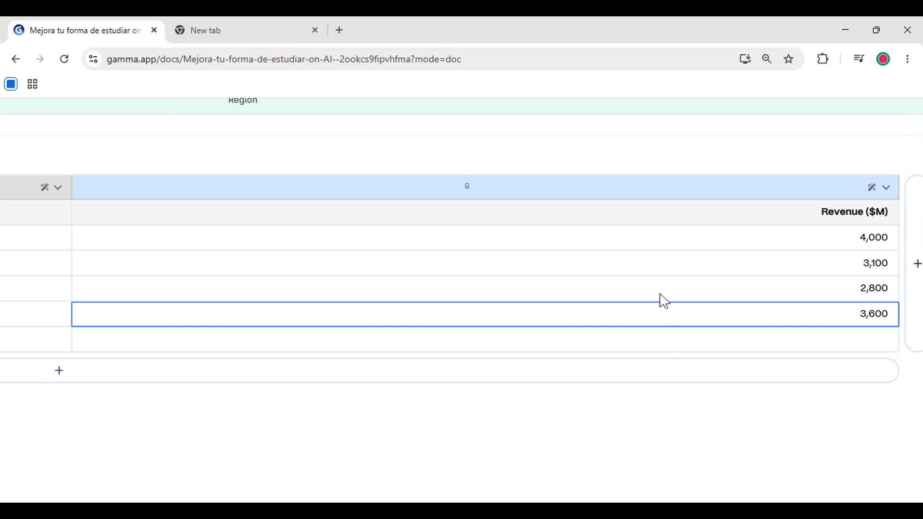
Close the chart editor, leaving the Revenue ($M) header uncleared, and return to the column chart on the first card.
right_click(656, 221)
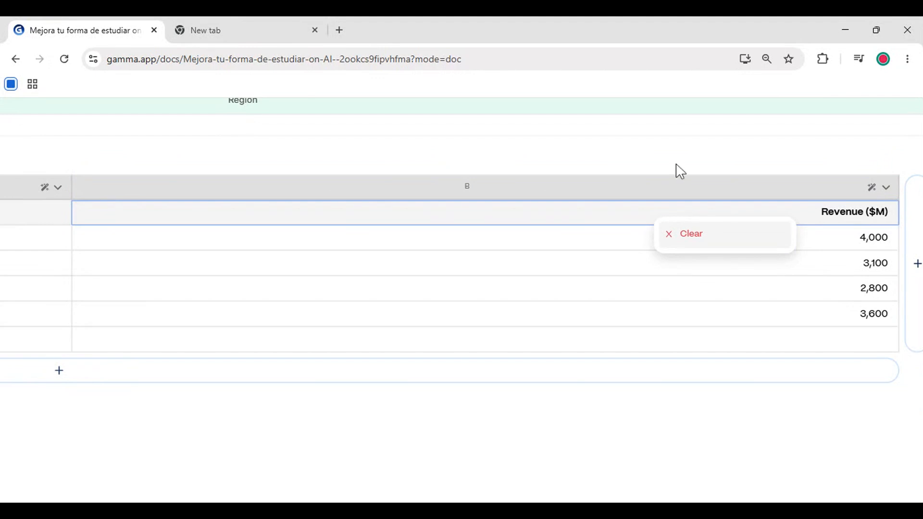
scroll(679, 170, "up", 7)
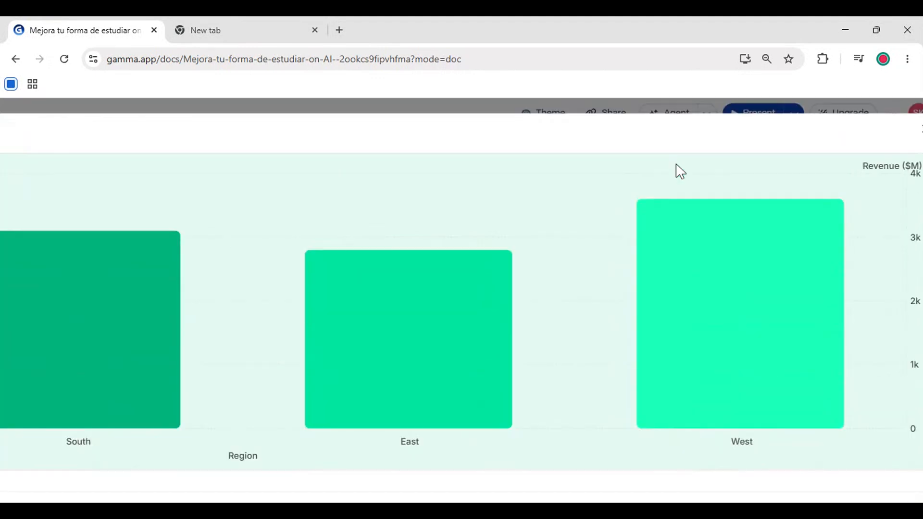
scroll(461, 300, "right", 1)
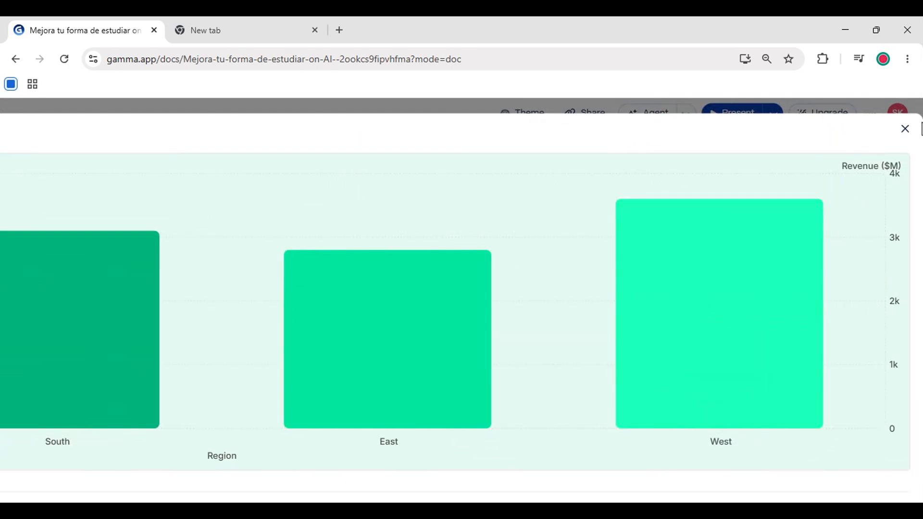
left_click(905, 128)
key("ctrl+minus")
key("ctrl+minus")
key("ctrl+minus")
key("ctrl+minus")
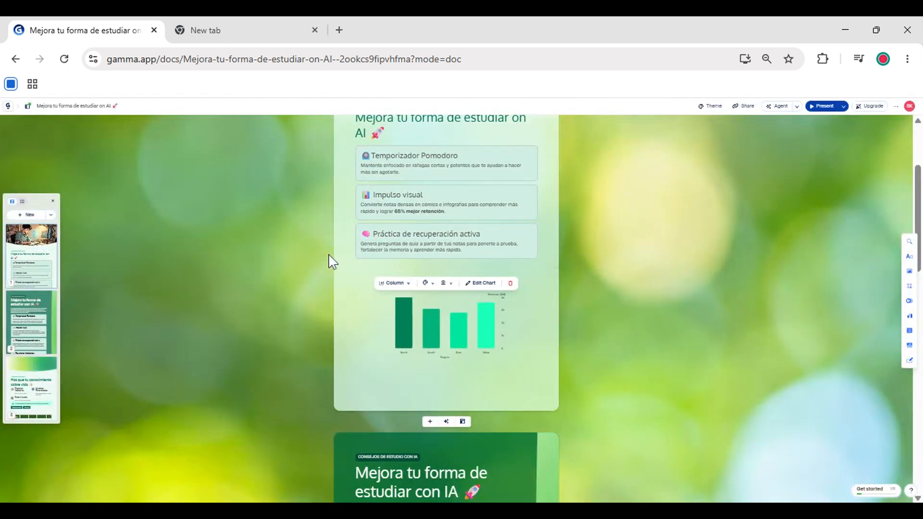
key("ctrl+plus")
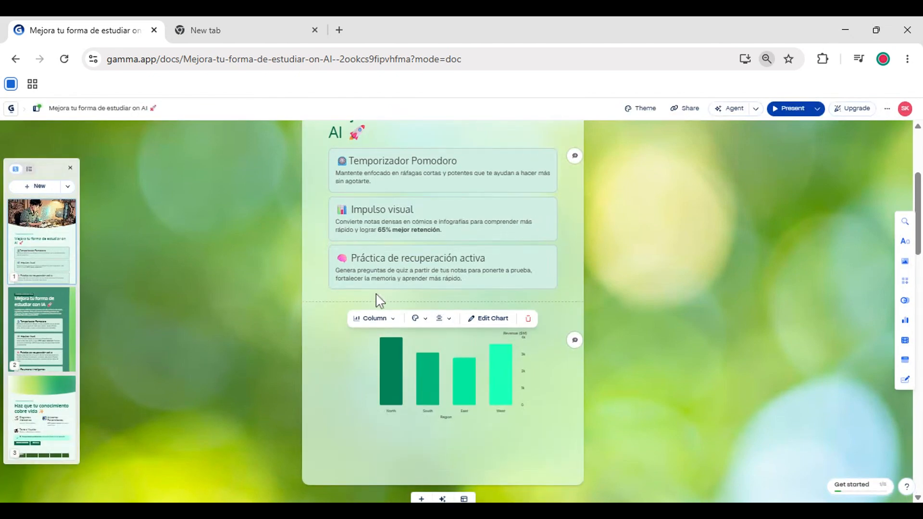
key("ctrl+plus")
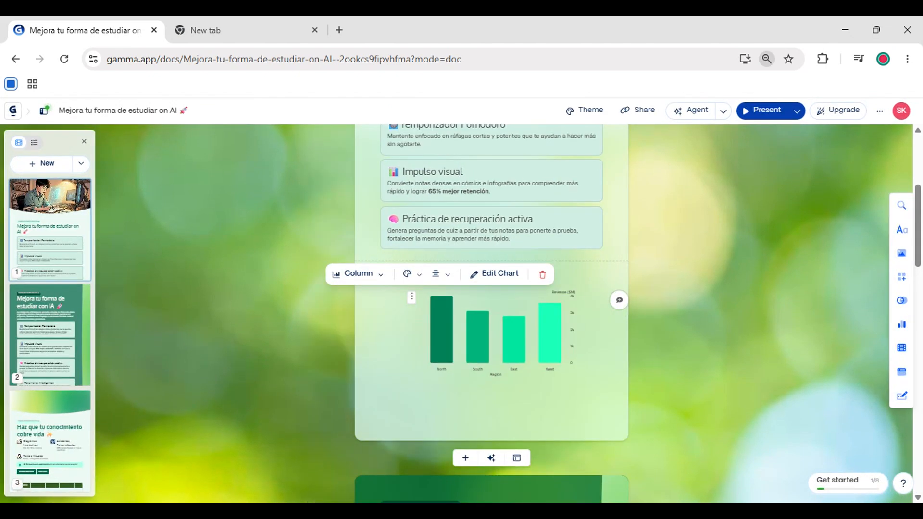
key("ctrl+plus")
mouse_move(468, 285)
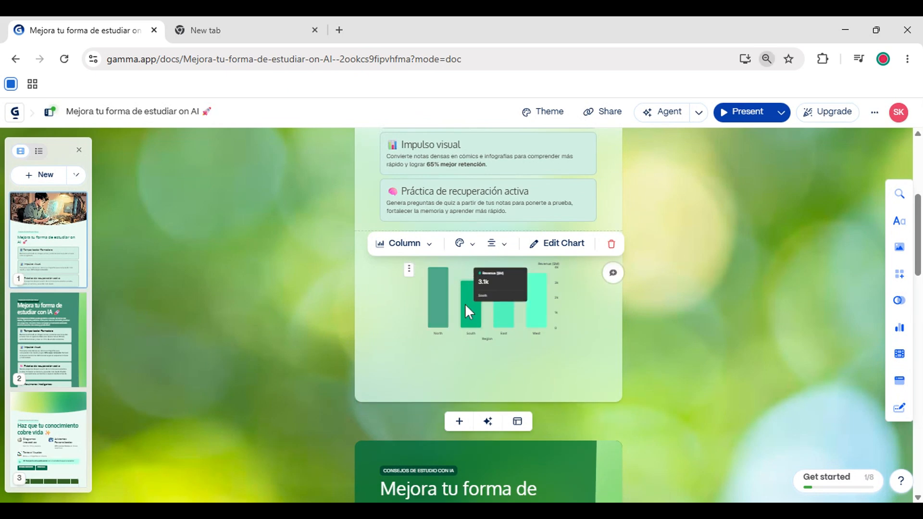
Deselect the column chart and examine its bars, region labels and revenue axis up close on the first card.
key("ctrl+minus")
scroll(565, 342, "up", 3)
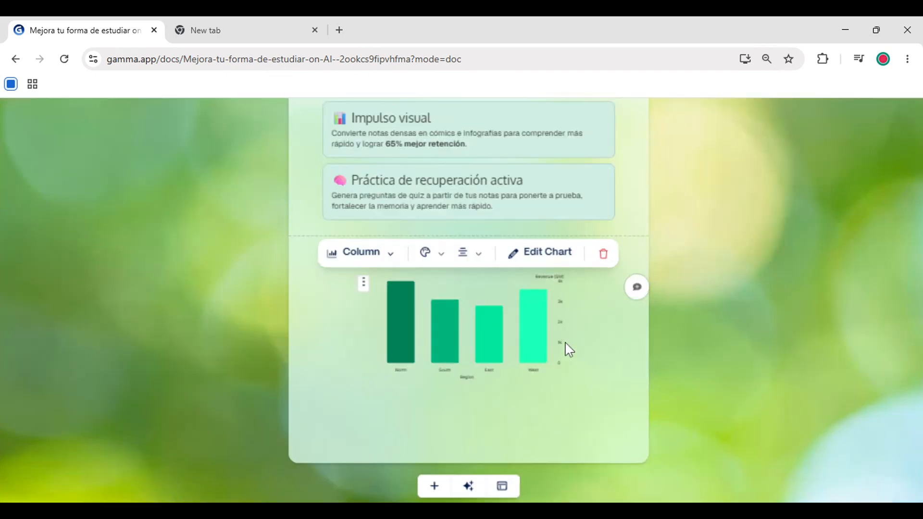
scroll(565, 343, "up", 3)
scroll(631, 315, "left", 1)
left_click(739, 313)
scroll(410, 328, "down", 2)
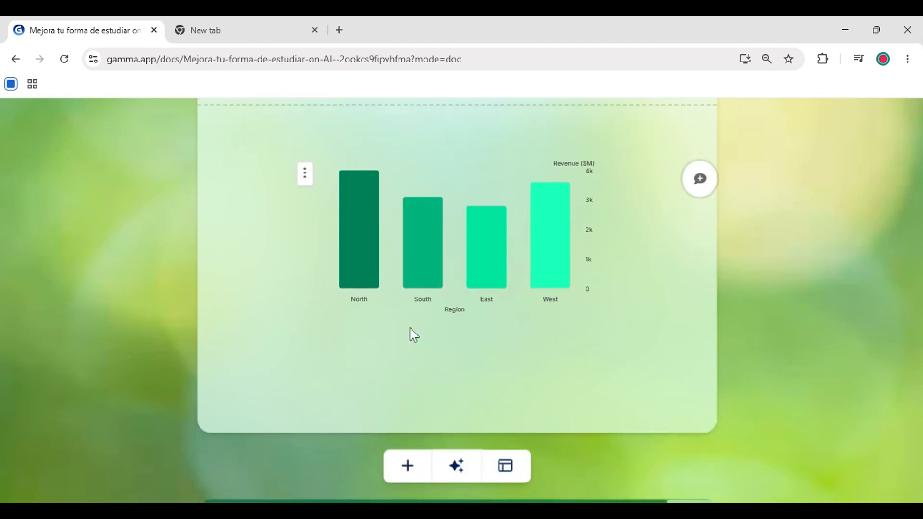
scroll(413, 335, "up", 1)
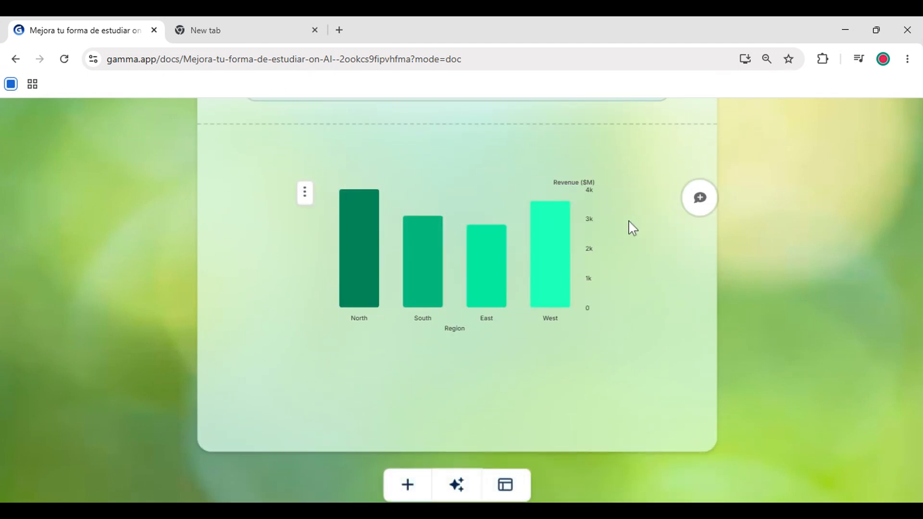
Open the column chart for editing again and look over its Region and Revenue ($M) data.
left_click(463, 225)
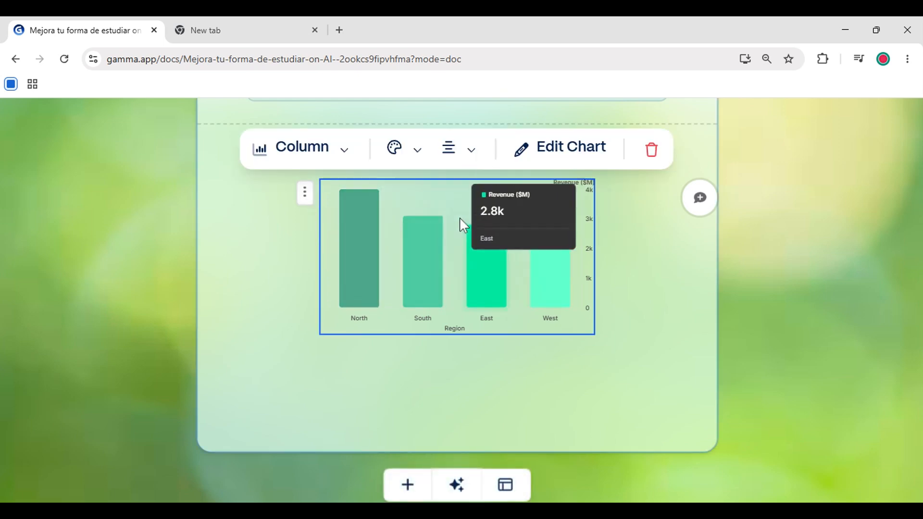
left_click(531, 239)
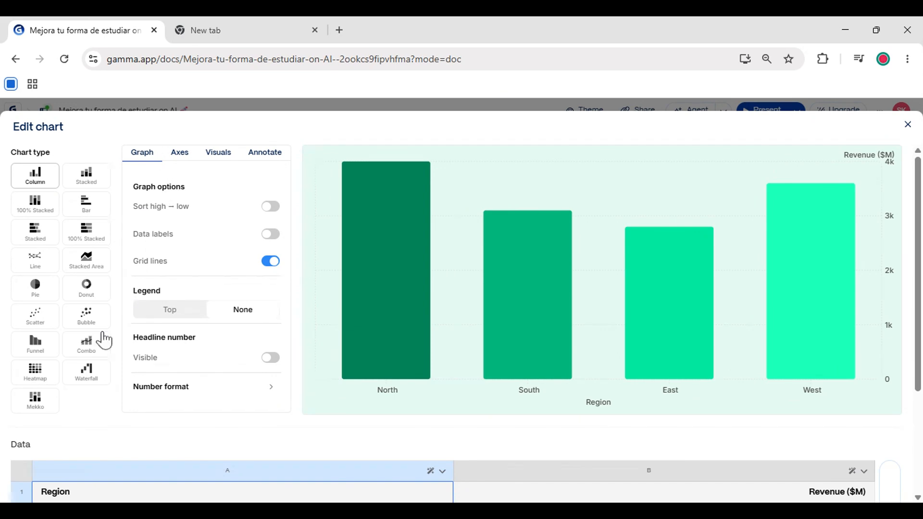
scroll(212, 410, "down", 3)
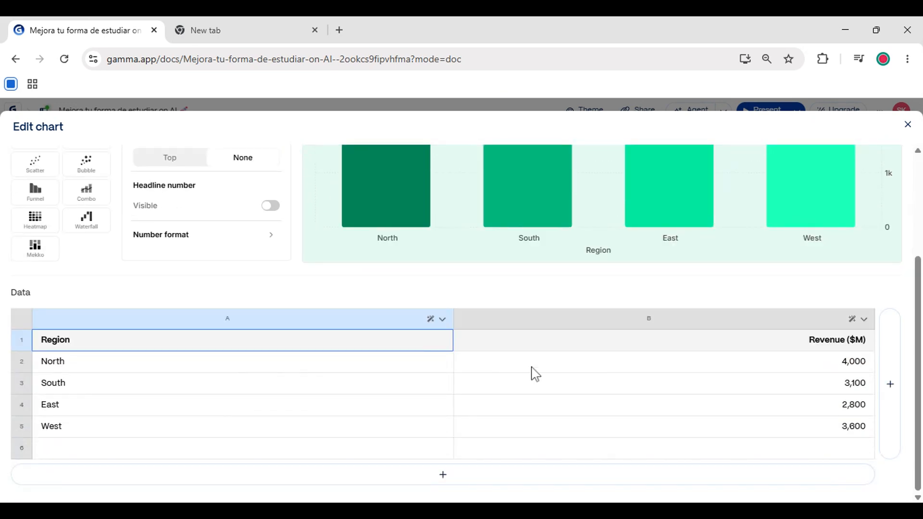
scroll(567, 362, "up", 3)
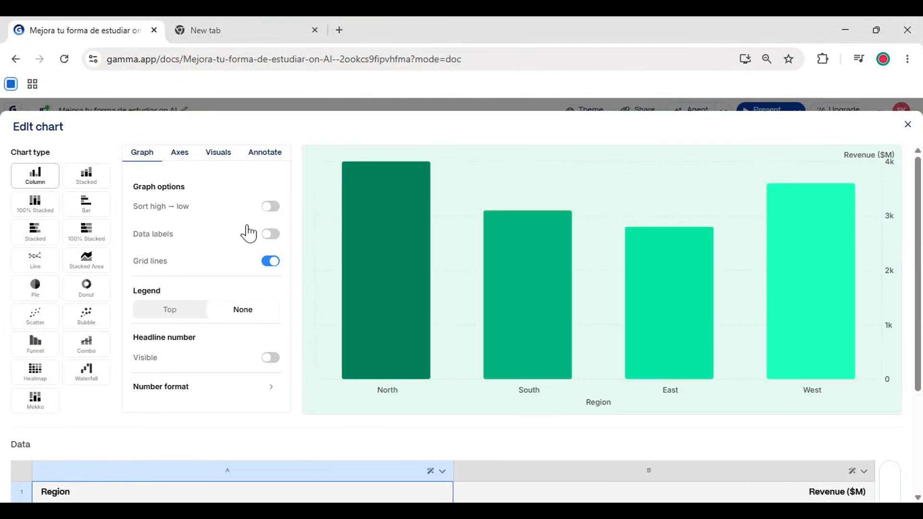
Sort the chart's columns from high to low and turn on the data labels.
left_click(271, 211)
left_click(276, 212)
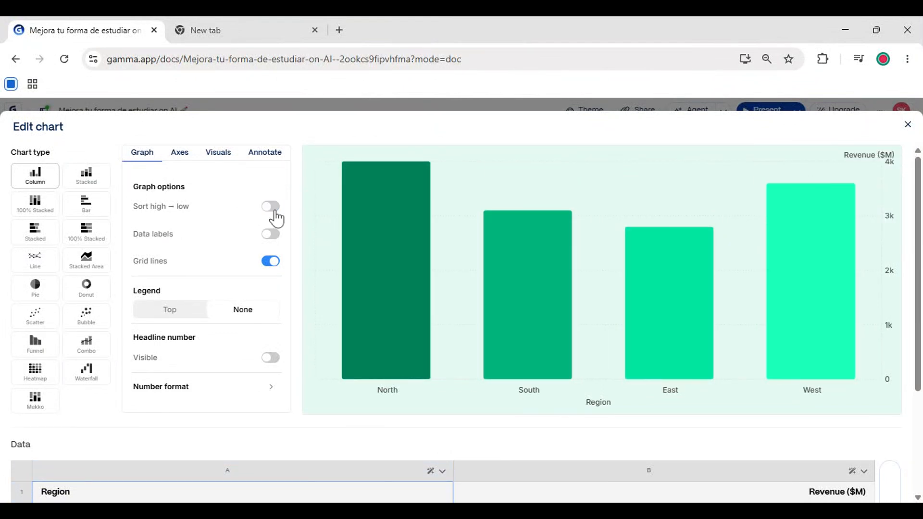
left_click(276, 213)
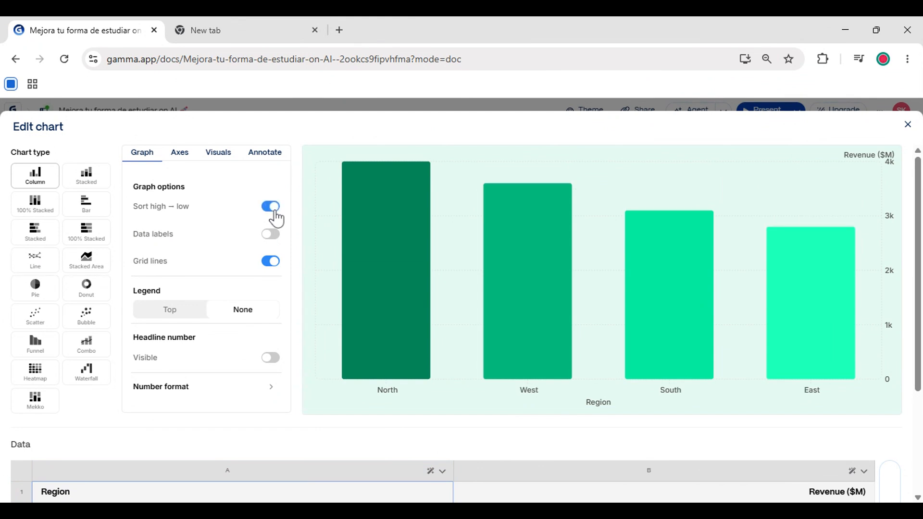
left_click(277, 237)
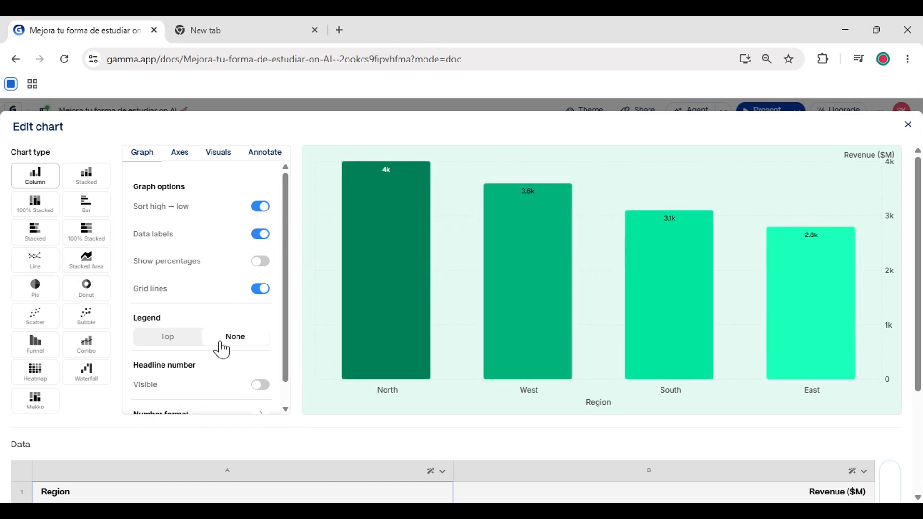
Place the chart's legend at Top and close the chart editor.
left_click(182, 346)
mouse_move(353, 175)
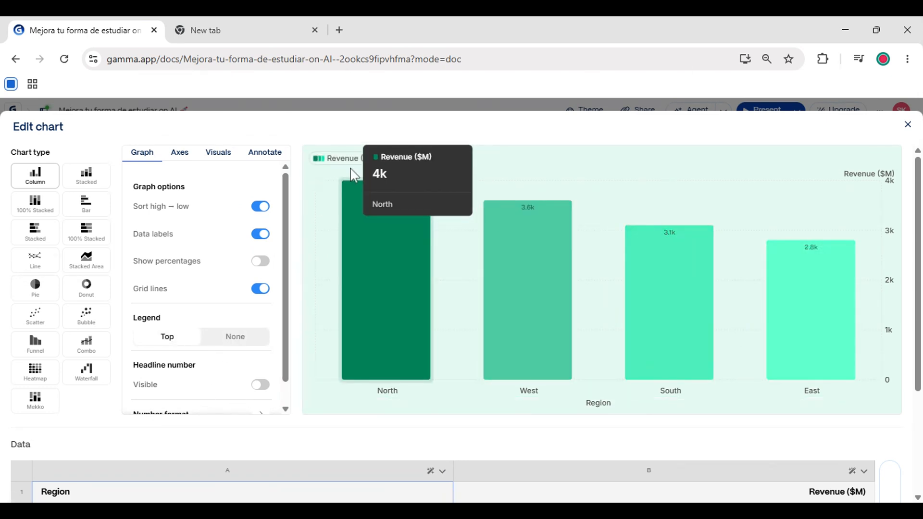
left_click(908, 125)
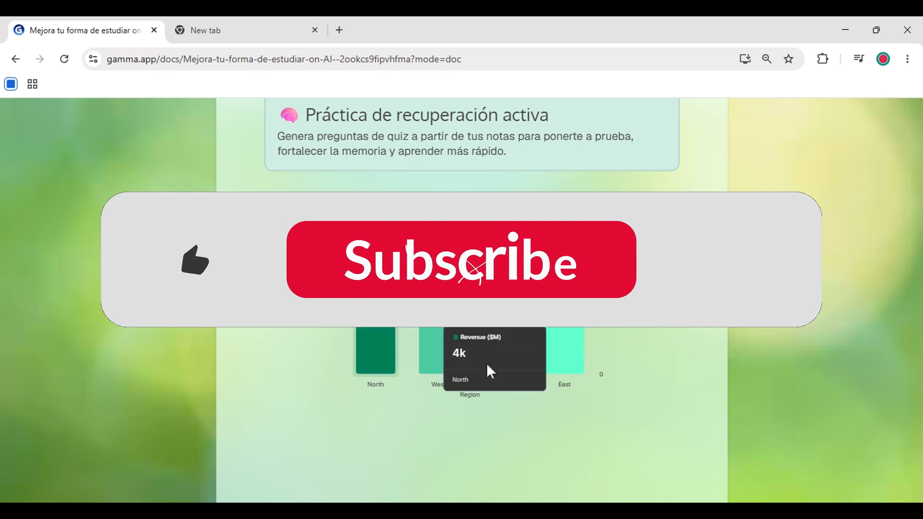